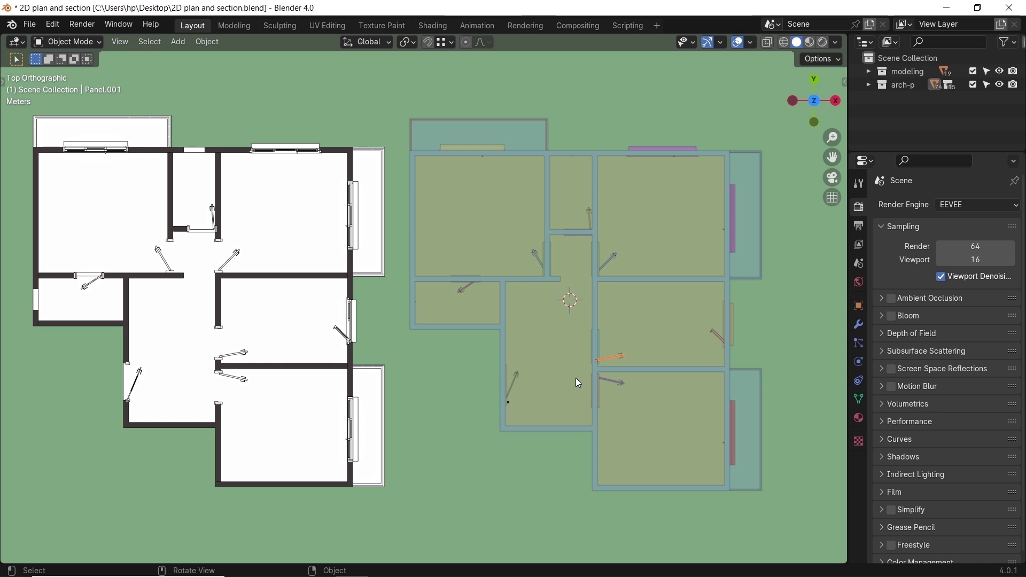
Step: Add a camera raised above the house with rotation cleared, and show its view in a split left area
middle_click_drag(575, 377, 516, 267, "shift")
key("shift+a")
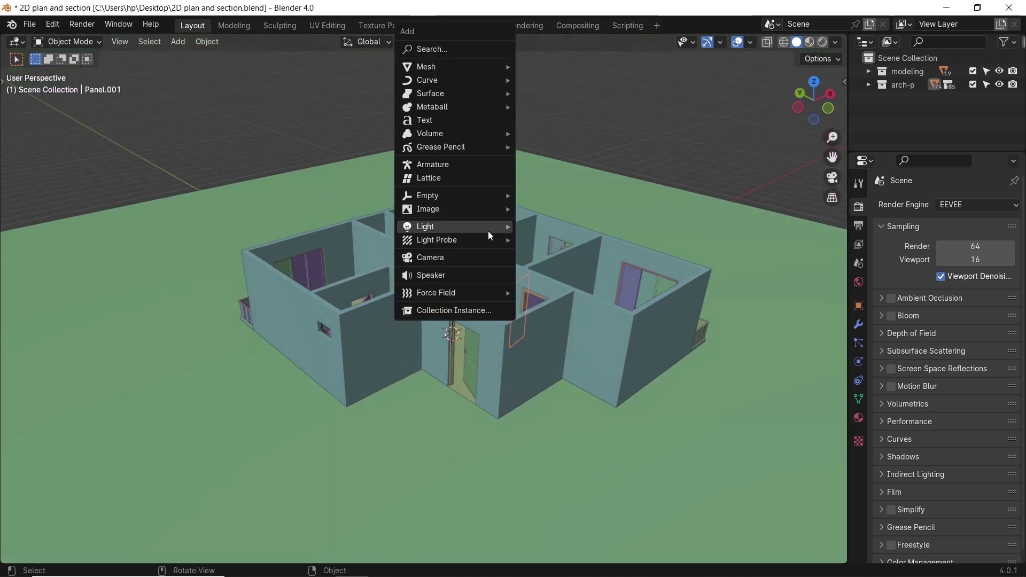
left_click(485, 258)
key("g")
key("z")
left_click(560, 167)
key("alt+r")
left_click(388, 144)
key("KP_0")
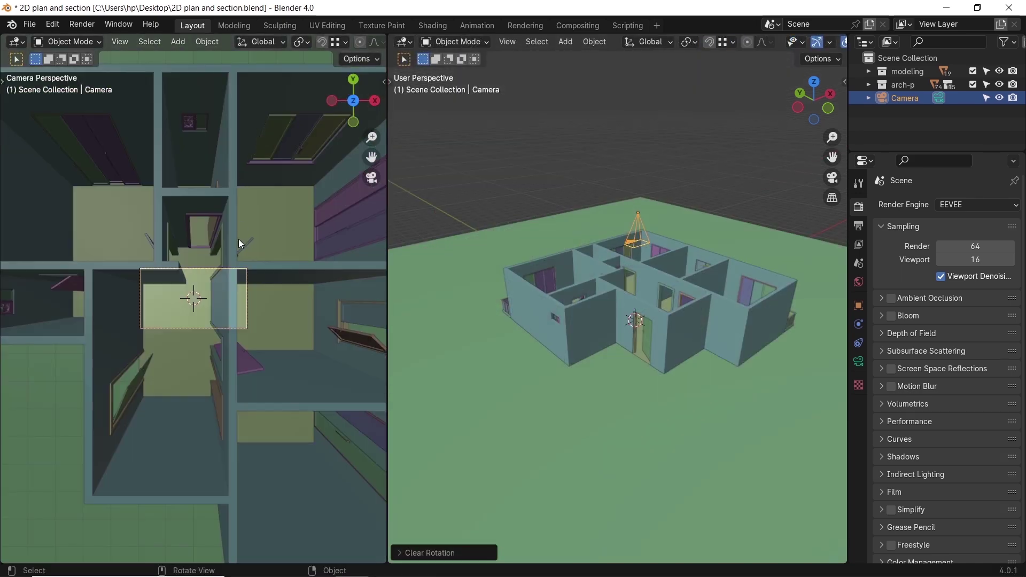
Step: Raise the camera further along Z so its view frames the whole floor plan, showing its lens settings
scroll(243, 252, "up", 6)
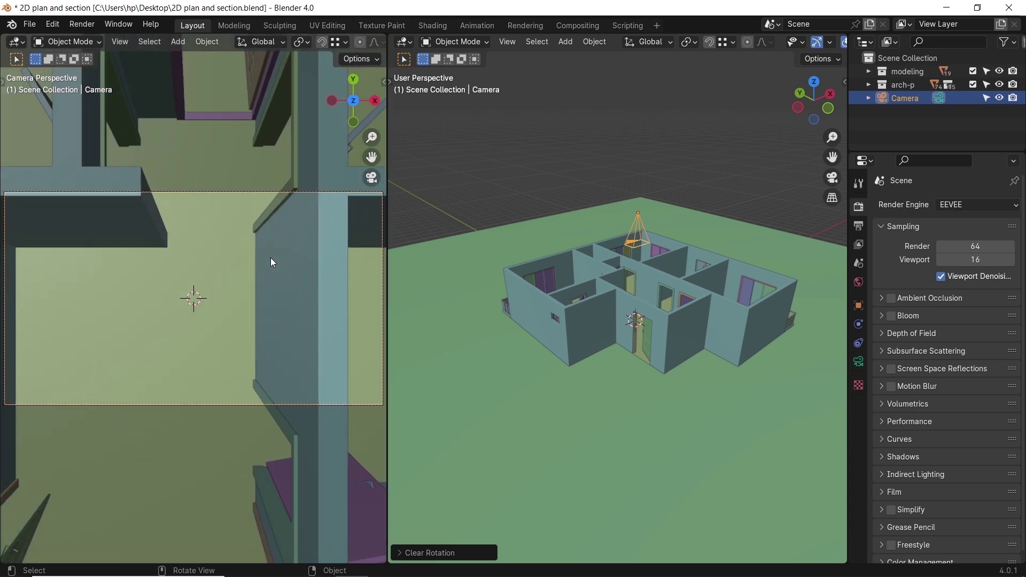
key("g")
key("z")
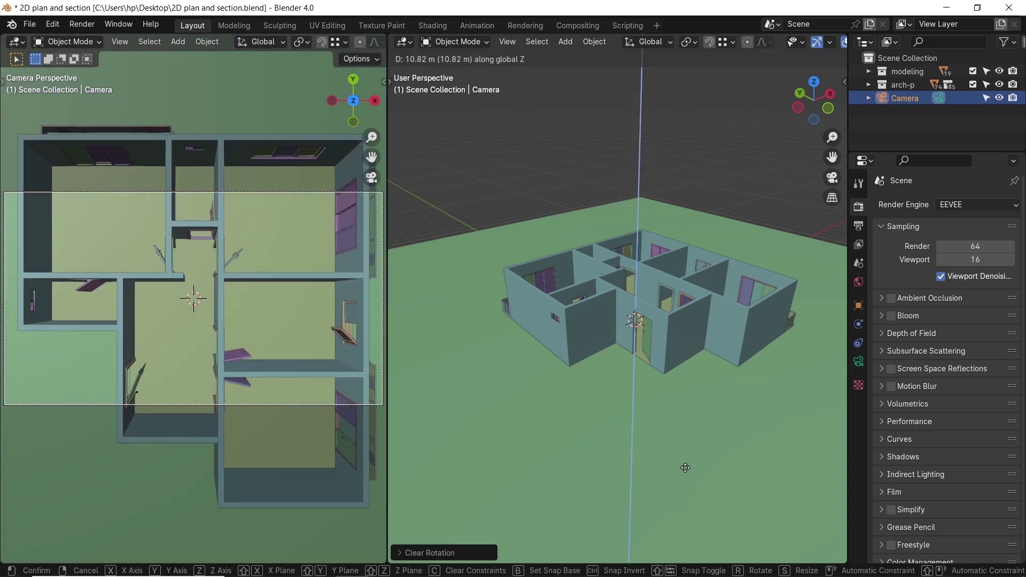
left_click(806, 156)
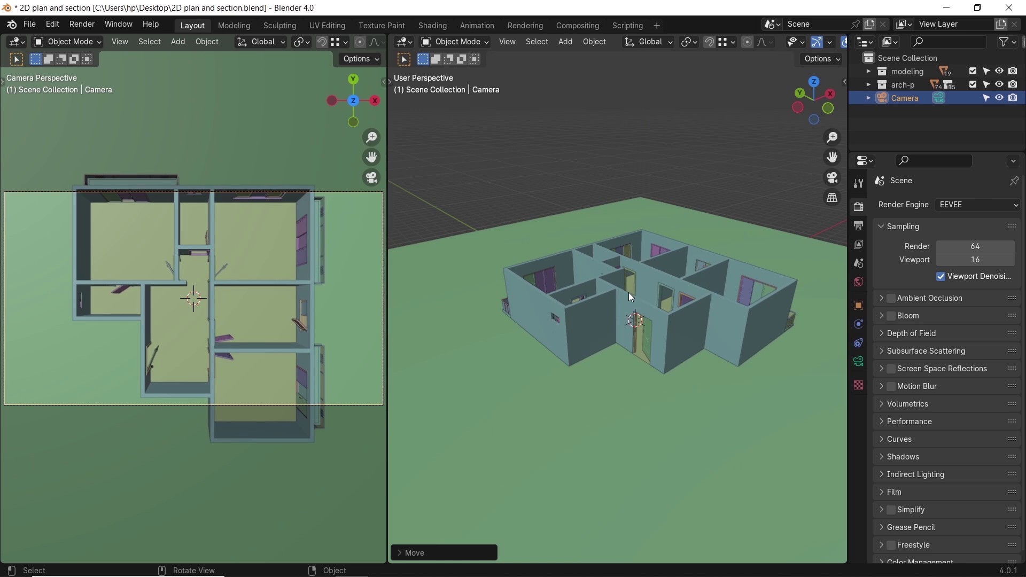
left_click(858, 362)
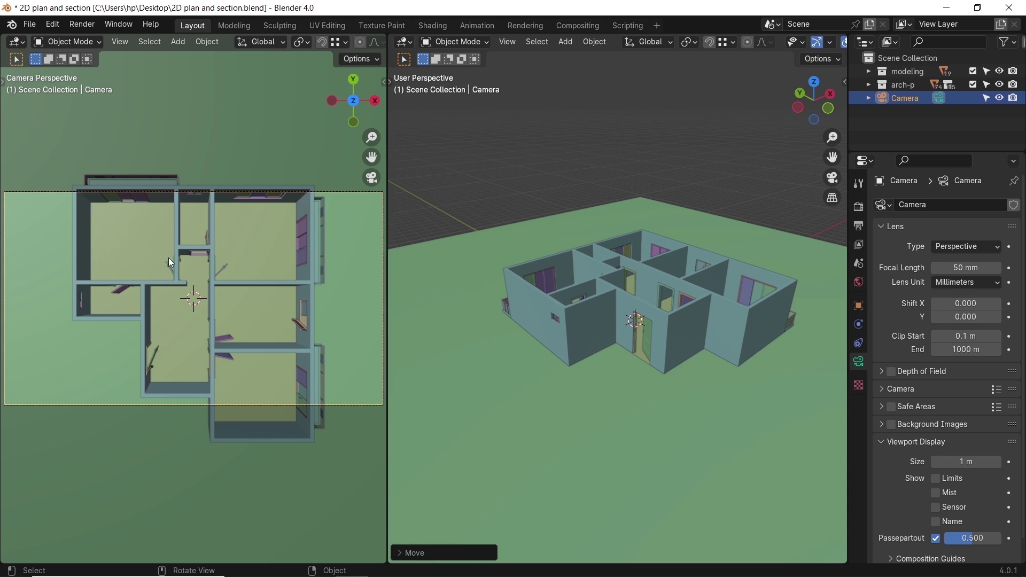
Step: Make the camera orthographic and enlarge its orthographic scale to about 20.18 to fit the plan
left_click(957, 247)
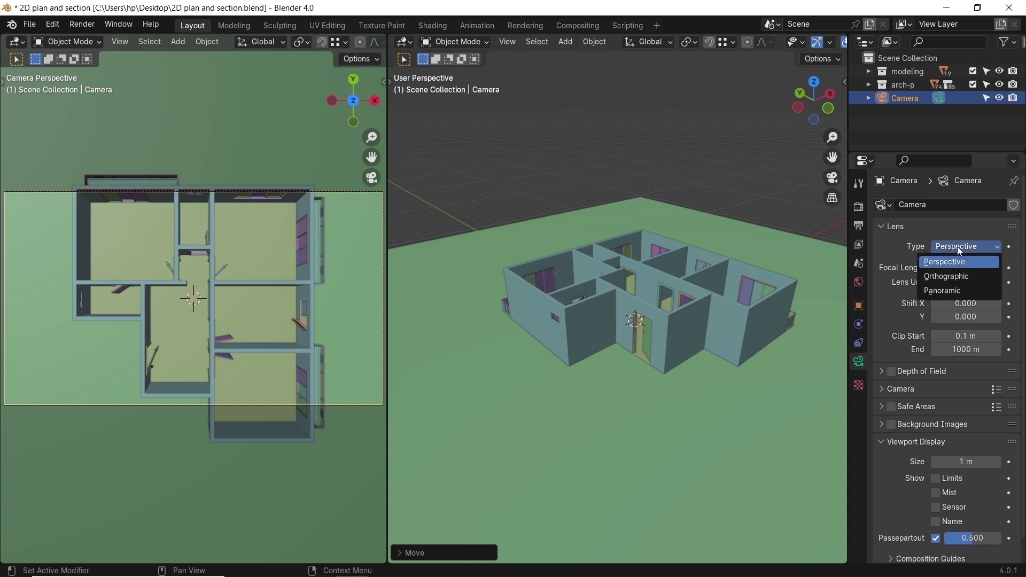
left_click(958, 277)
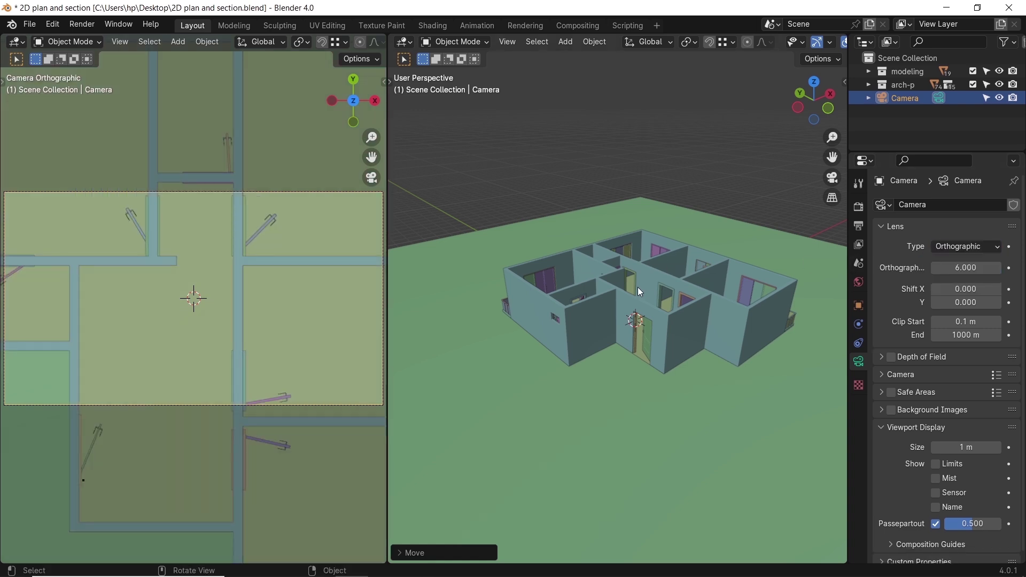
left_click_drag(966, 268, 1015, 268)
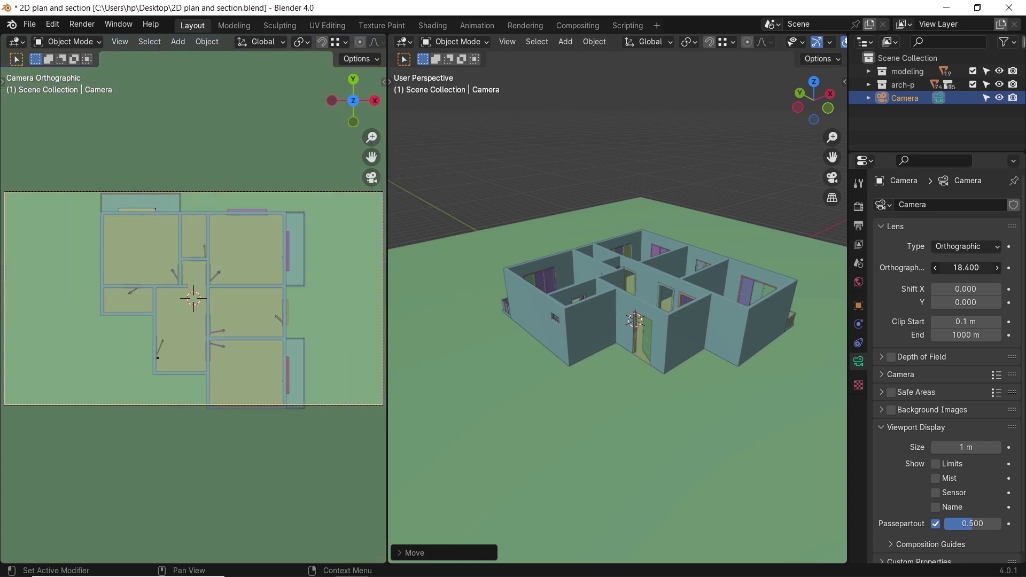
scroll(710, 182, "up", 3)
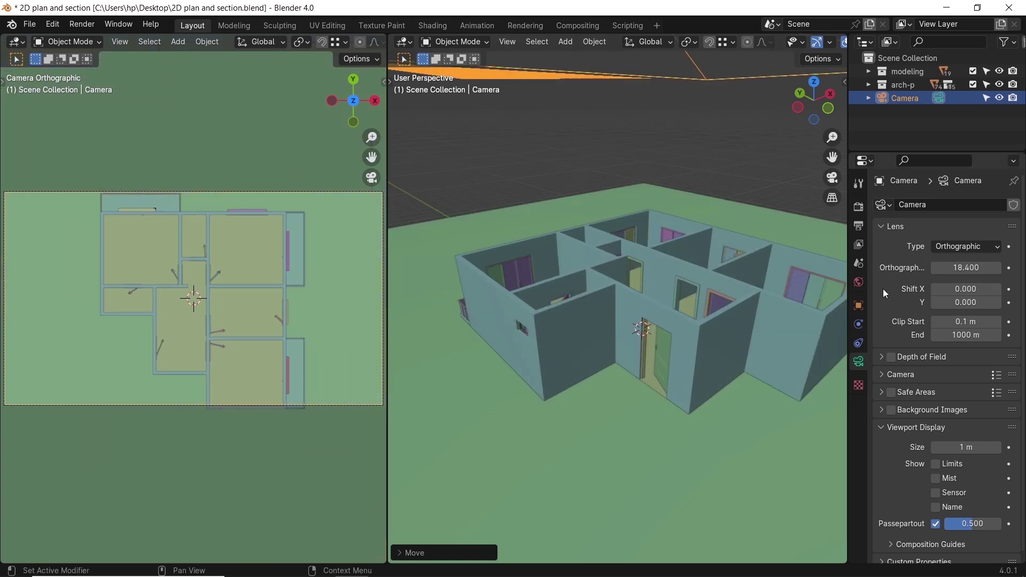
left_click_drag(967, 268, 995, 268)
Step: Set the render Resolution X to 1080 px for a square frame
left_click(860, 226)
left_click(973, 222)
type("1080")
key("Return")
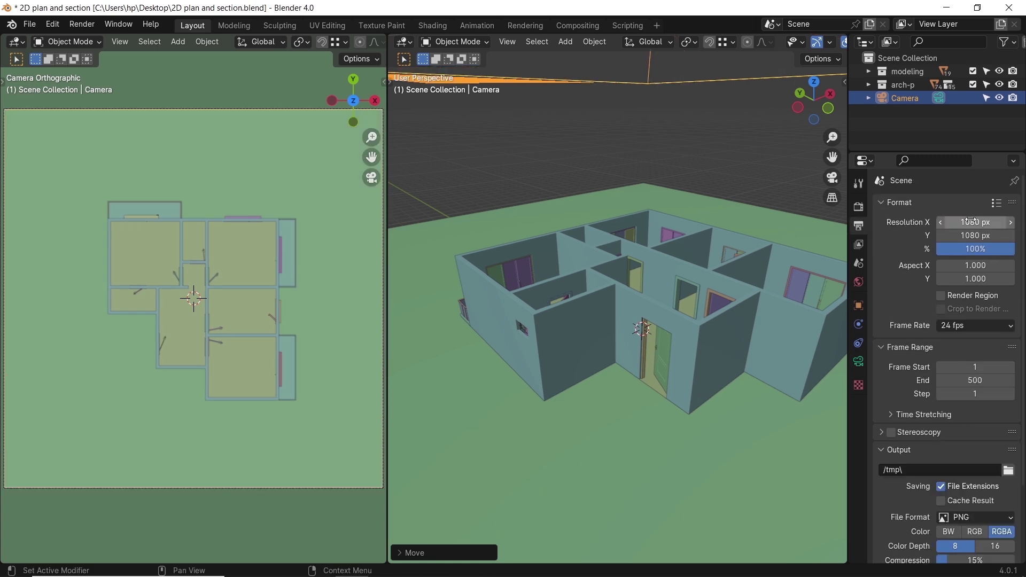
Step: Reduce the camera's orthographic scale to 11.68 and display the camera's clipping limits
left_click(859, 362)
left_click_drag(967, 268, 923, 267)
left_click(967, 267)
key("Return")
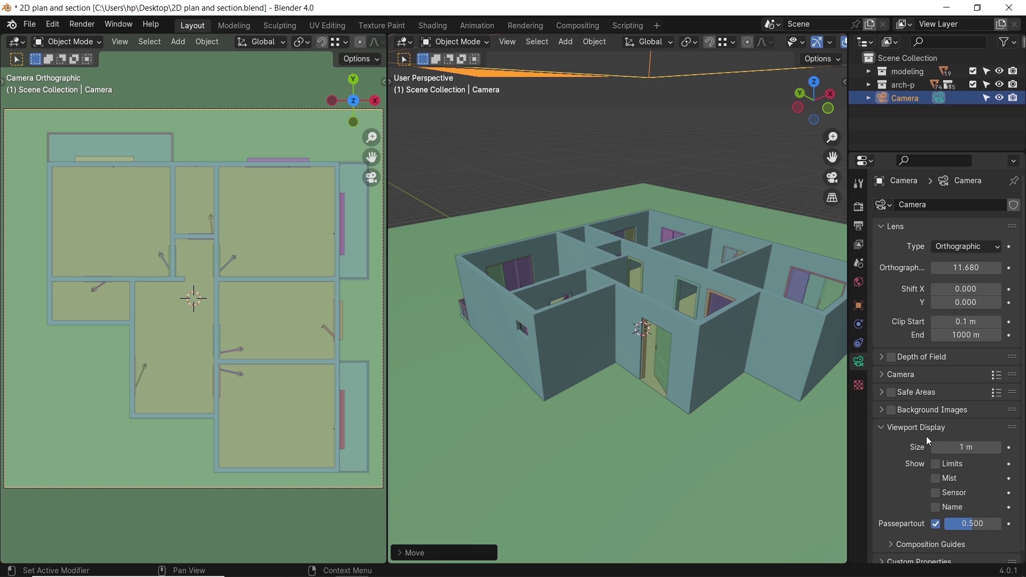
left_click(937, 464)
Step: In a wireframe front view, raise the camera's clip start to about 7.49 m, cutting through the walls
scroll(717, 198, "down", 5)
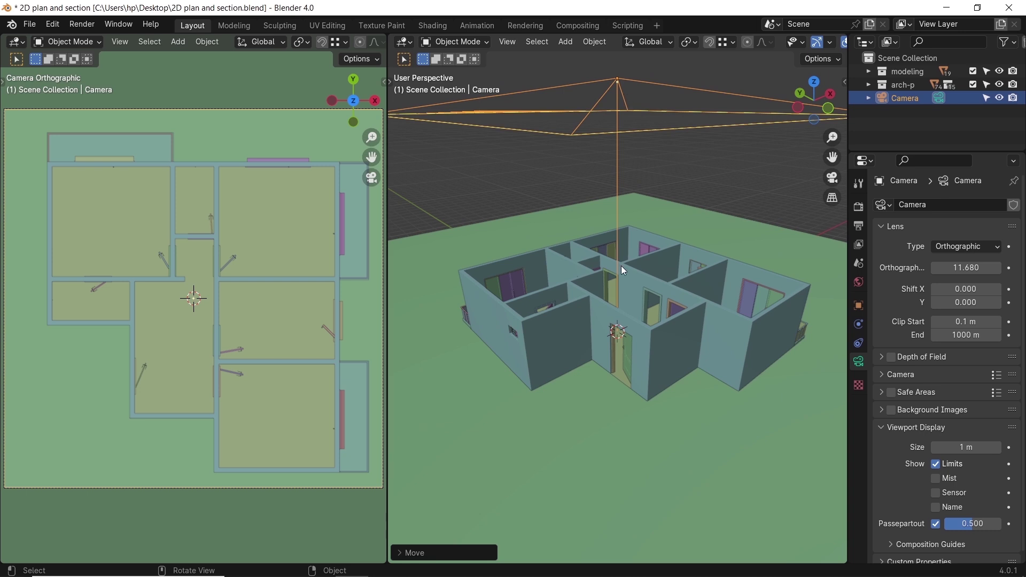
key("KP_1")
scroll(697, 289, "up", 3)
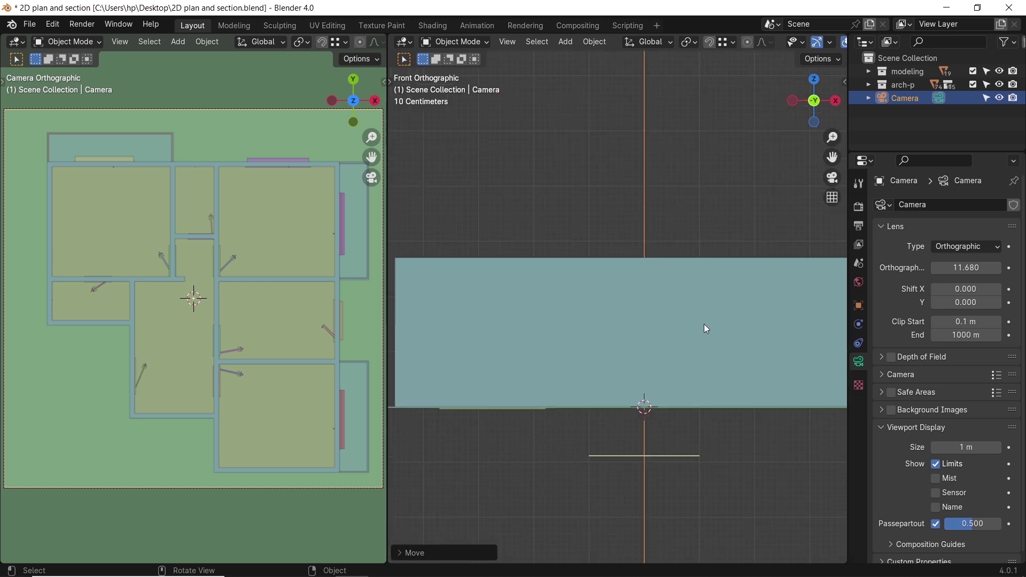
key("shift+z")
middle_click_drag(559, 300, 641, 321, "shift")
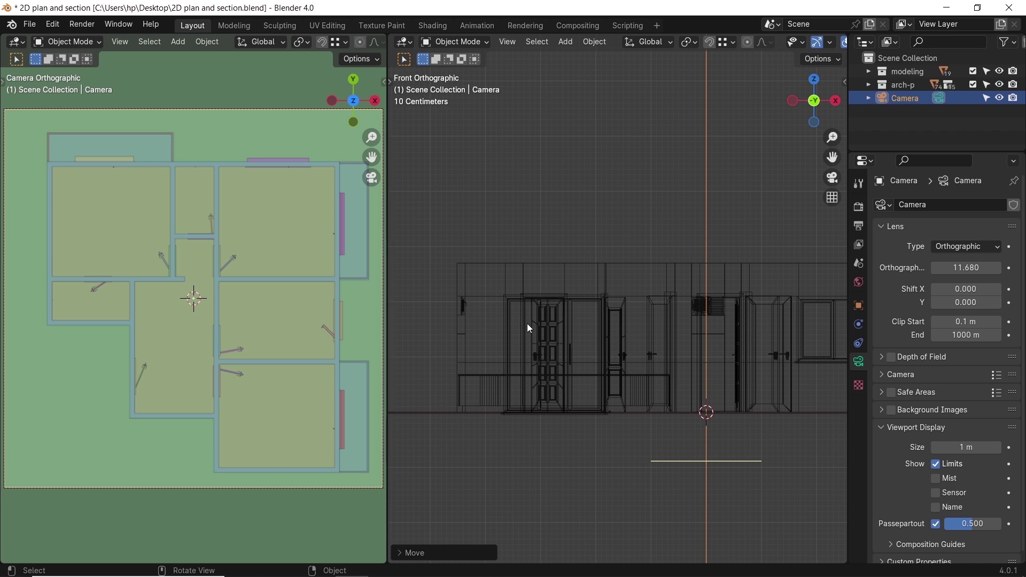
left_click_drag(962, 322, 1001, 322)
Step: Enable Freestyle line rendering at 1.000 px absolute thickness and bring up the World settings
left_click(858, 207)
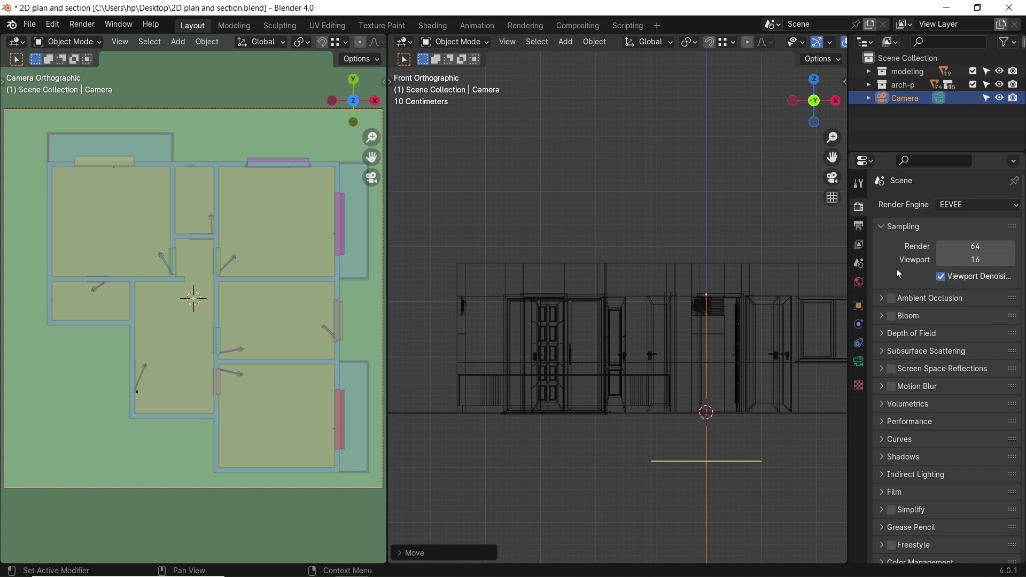
scroll(969, 372, "down", 1)
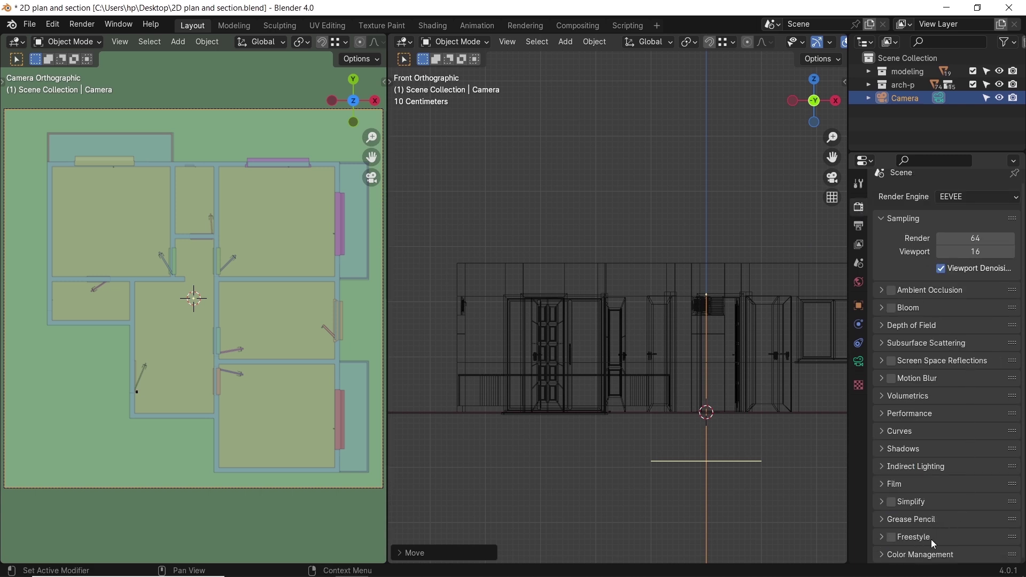
left_click(880, 538)
scroll(906, 522, "down", 2)
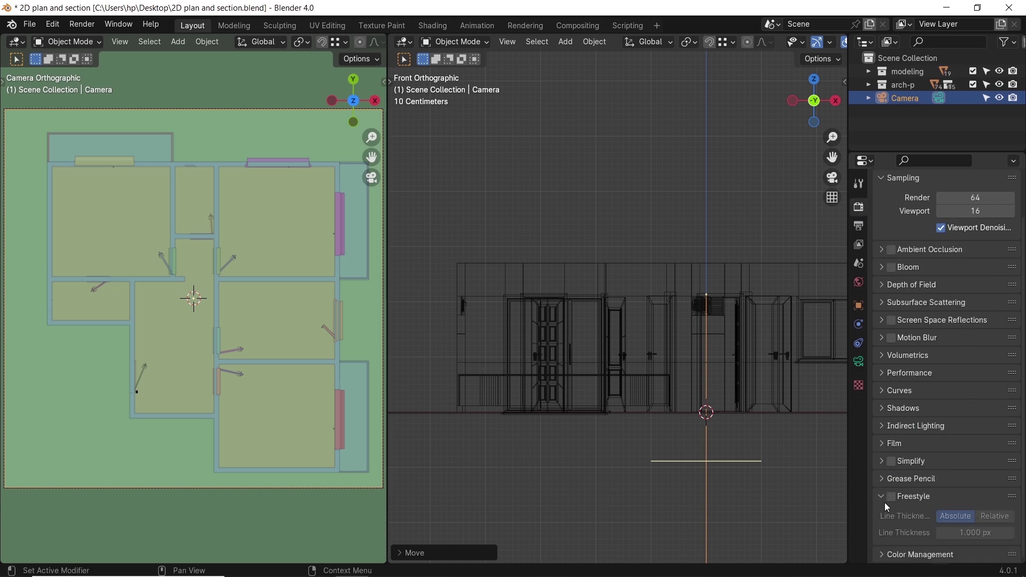
left_click(891, 497)
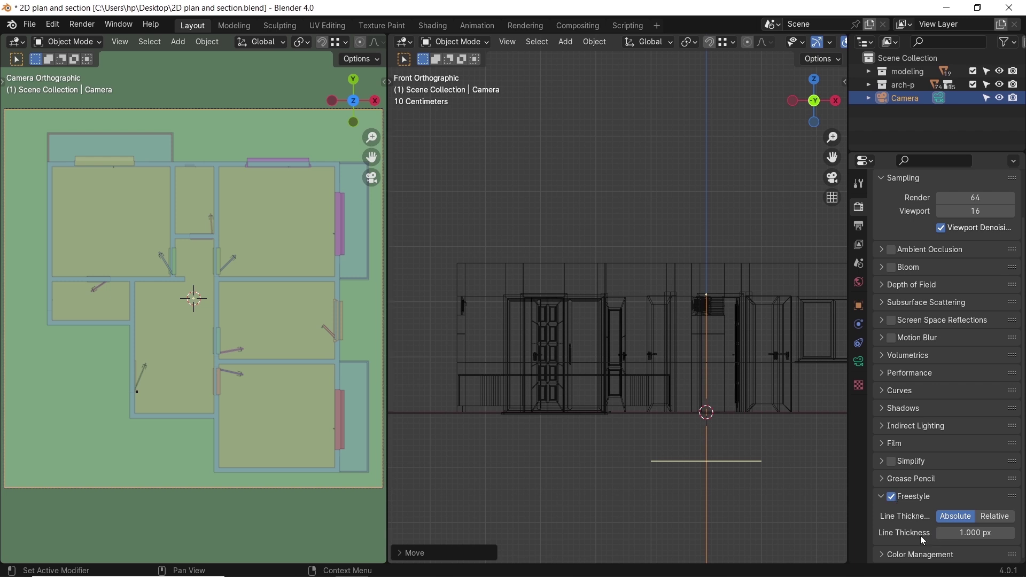
left_click(860, 282)
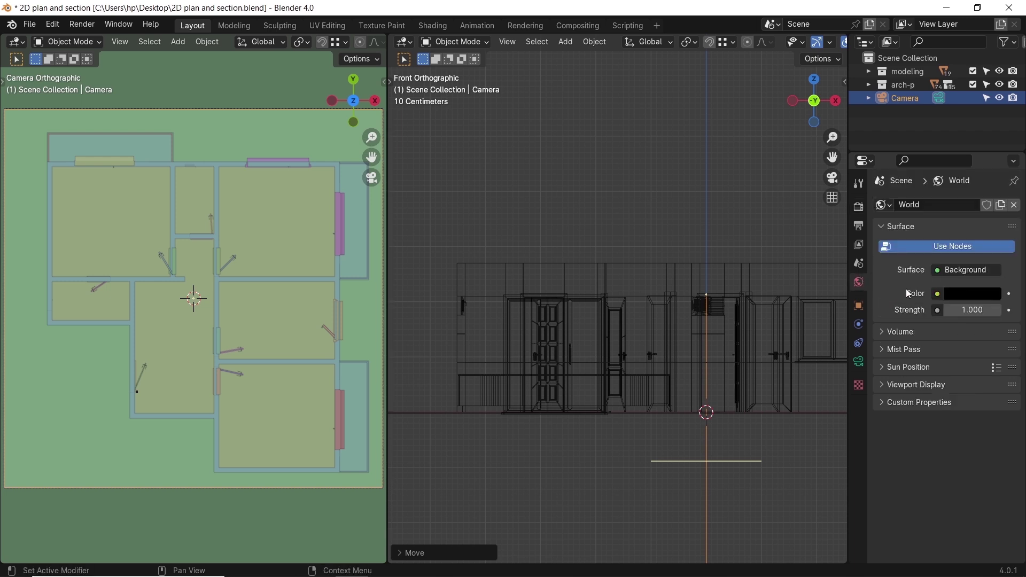
Step: Change the World background colour from black to white
left_click(980, 294)
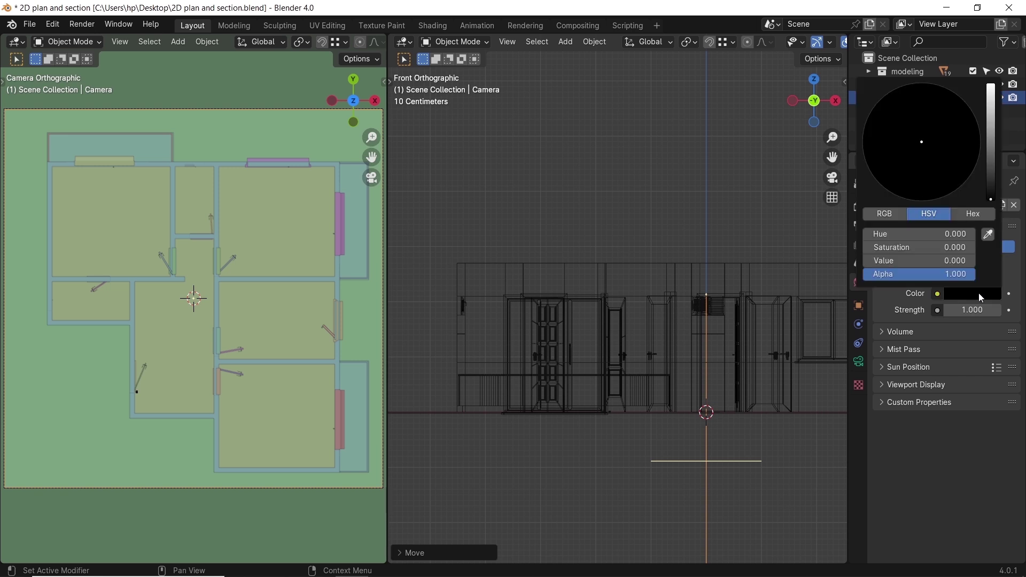
left_click(996, 99)
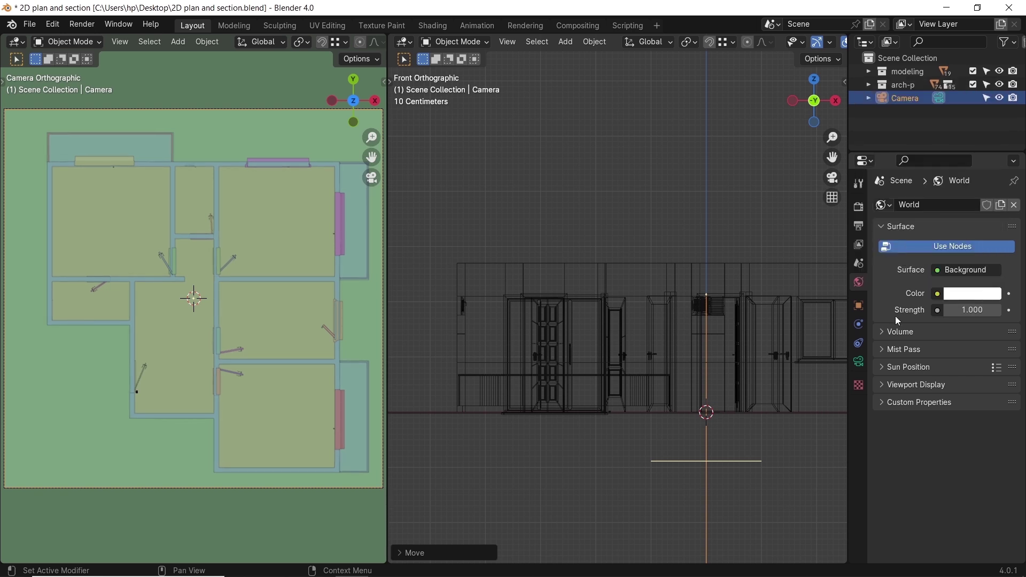
Step: Set the View Layer Freestyle line base colour to pure black
left_click(860, 245)
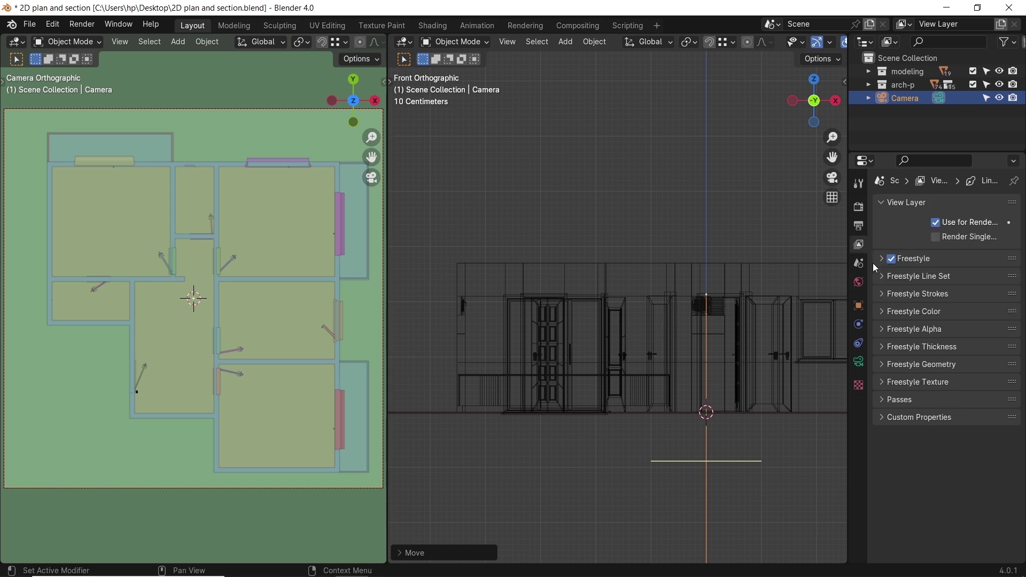
left_click(904, 315)
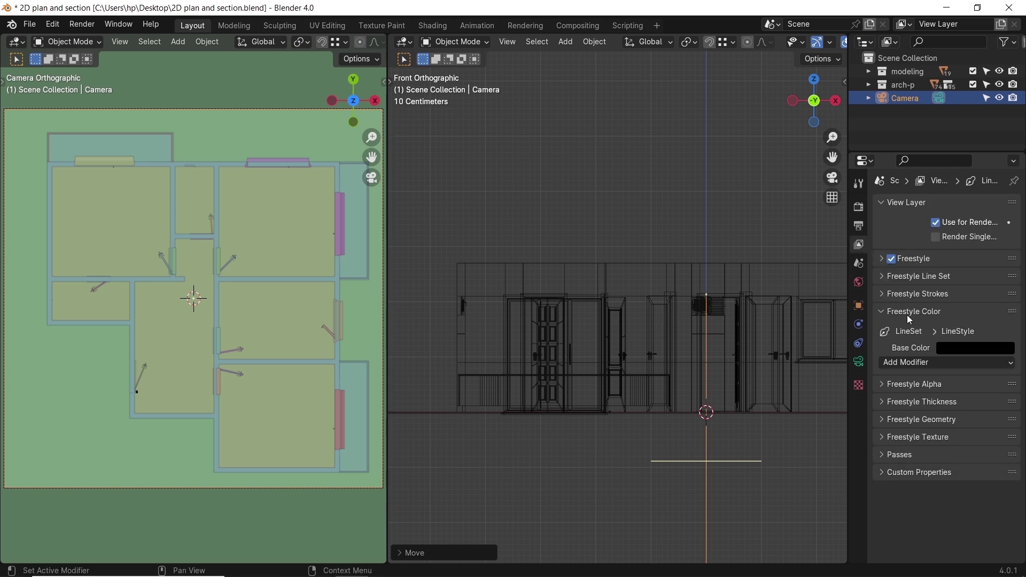
left_click(957, 348)
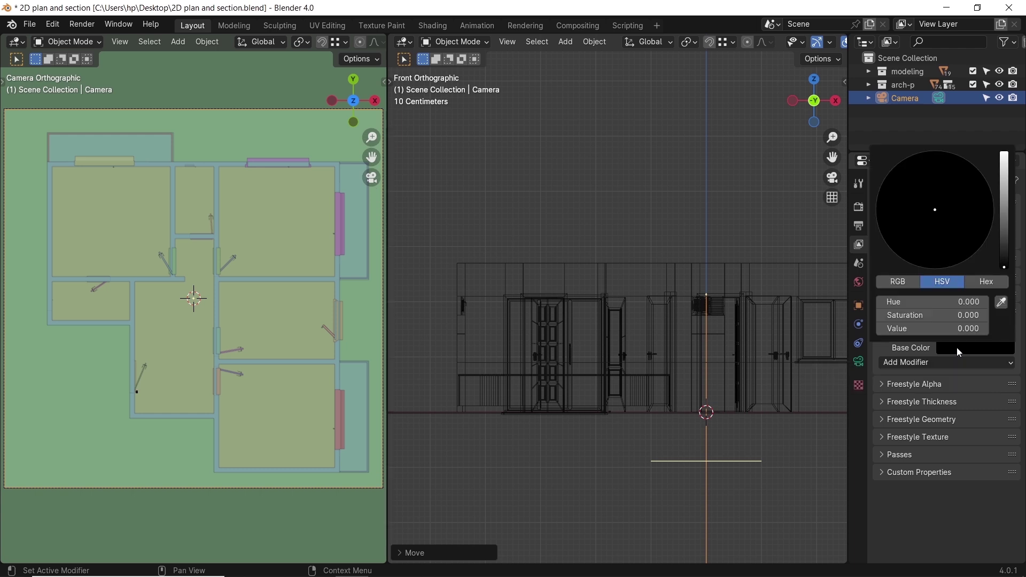
left_click_drag(978, 328, 1025, 327)
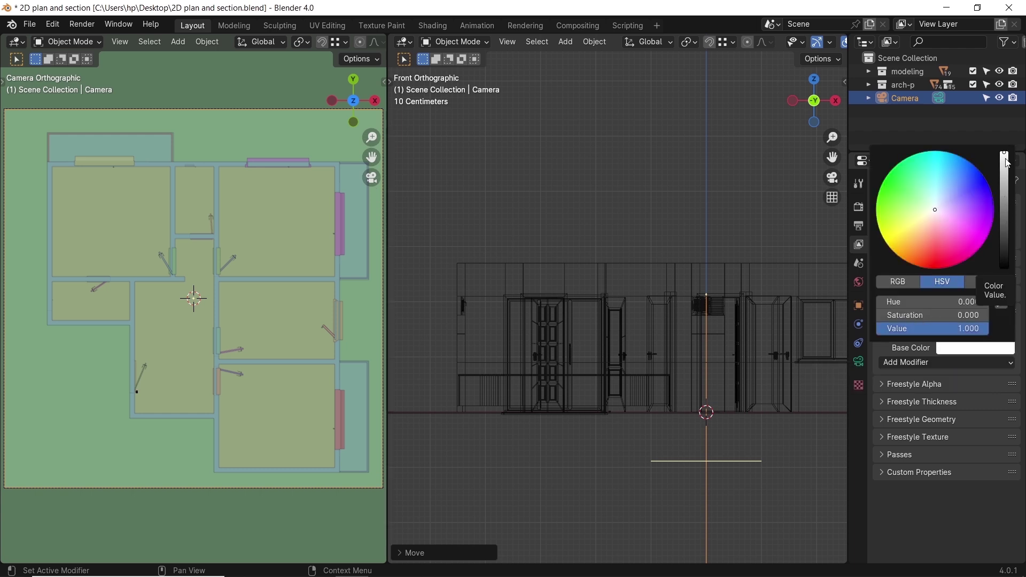
left_click_drag(1009, 163, 1011, 274)
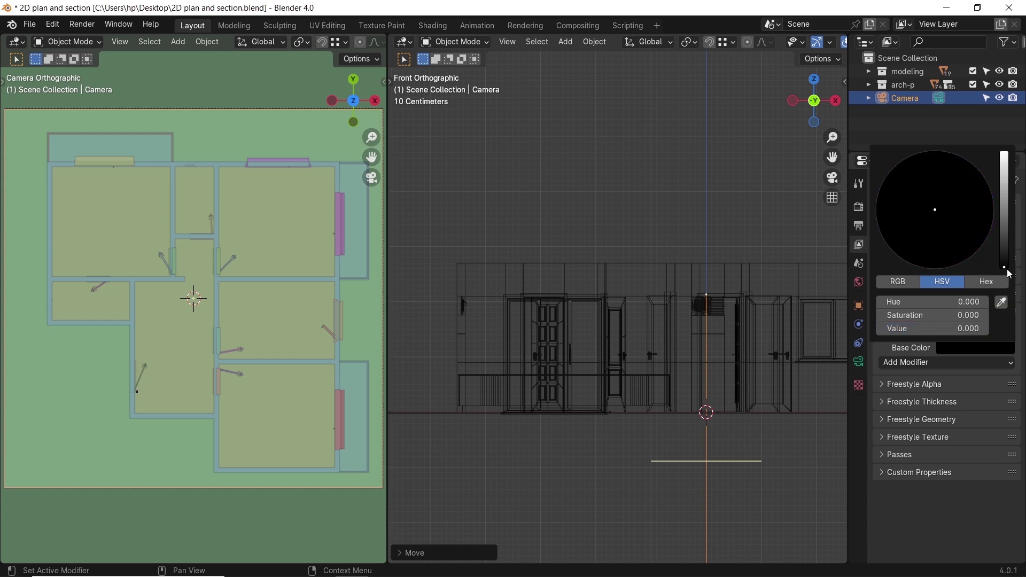
left_click(936, 311)
Step: Check the line set uses visible Silhouette, Crease and Border edges, then collapse it
left_click(884, 275)
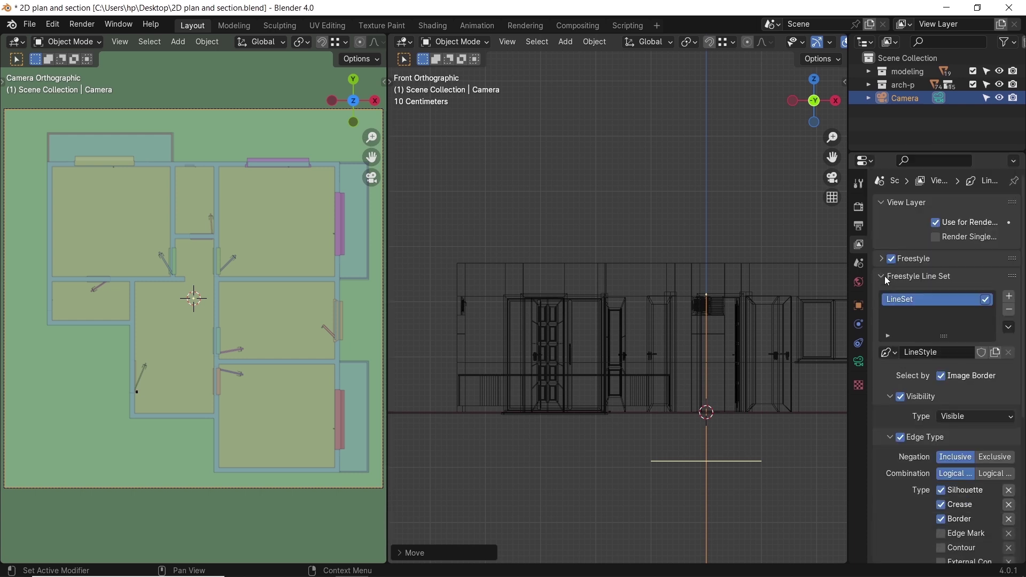
scroll(912, 416, "down", 5)
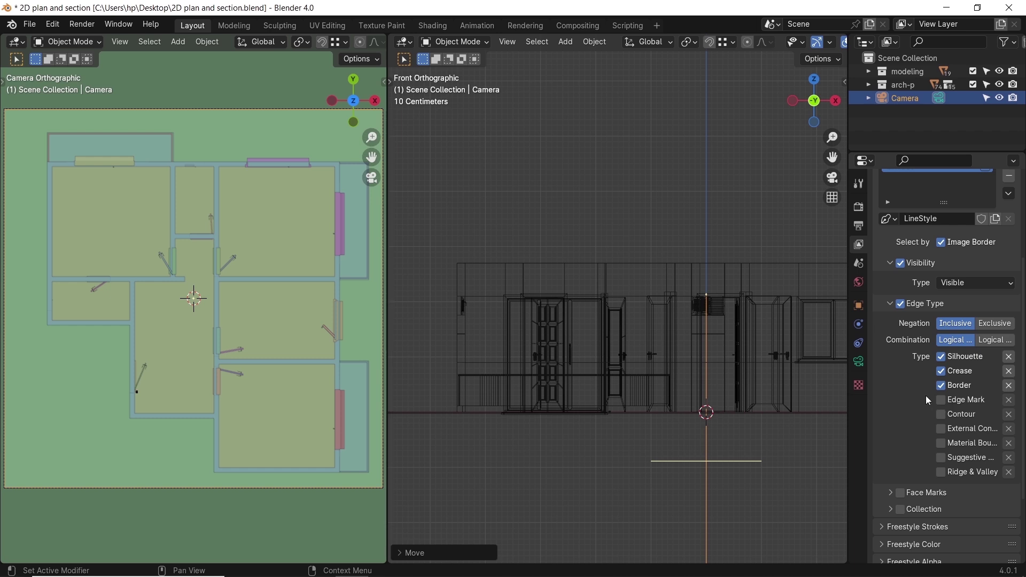
scroll(930, 399, "up", 10)
left_click(892, 275)
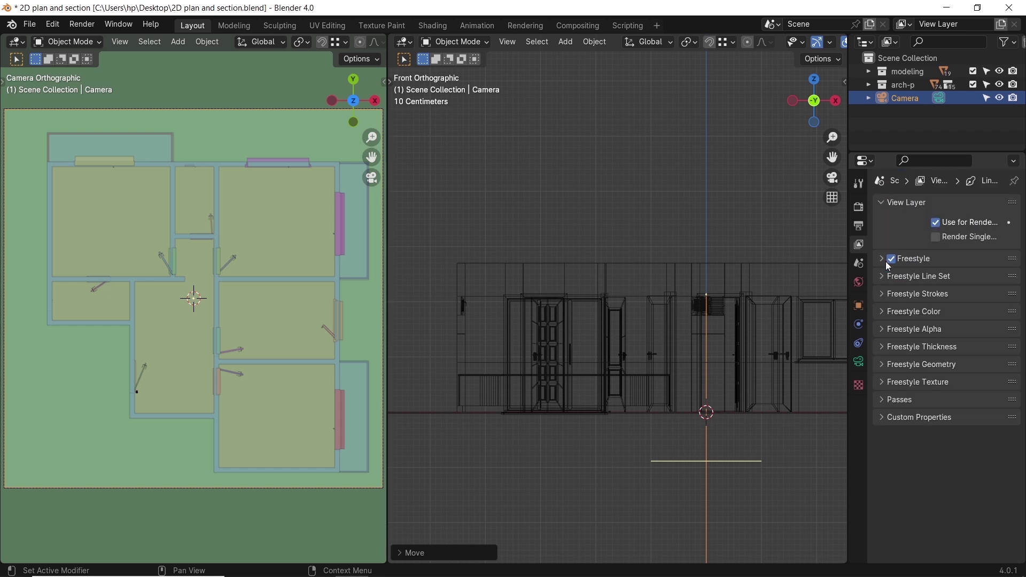
left_click(891, 293)
Step: Switch Freestyle chaining to Sketchy and set the base line thickness to 2
left_click(991, 372)
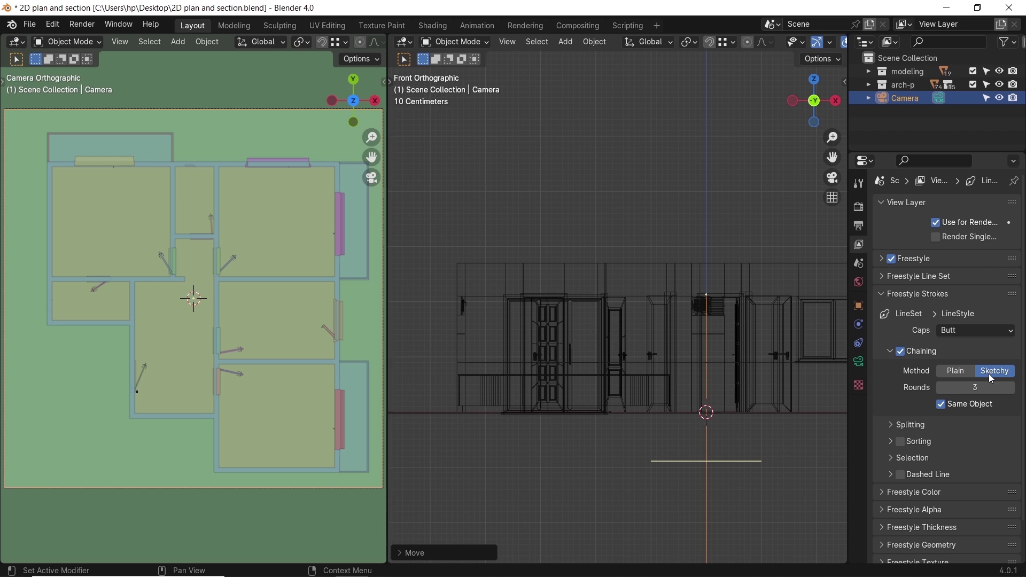
scroll(911, 488, "down", 2)
scroll(910, 488, "down", 3)
left_click(912, 412)
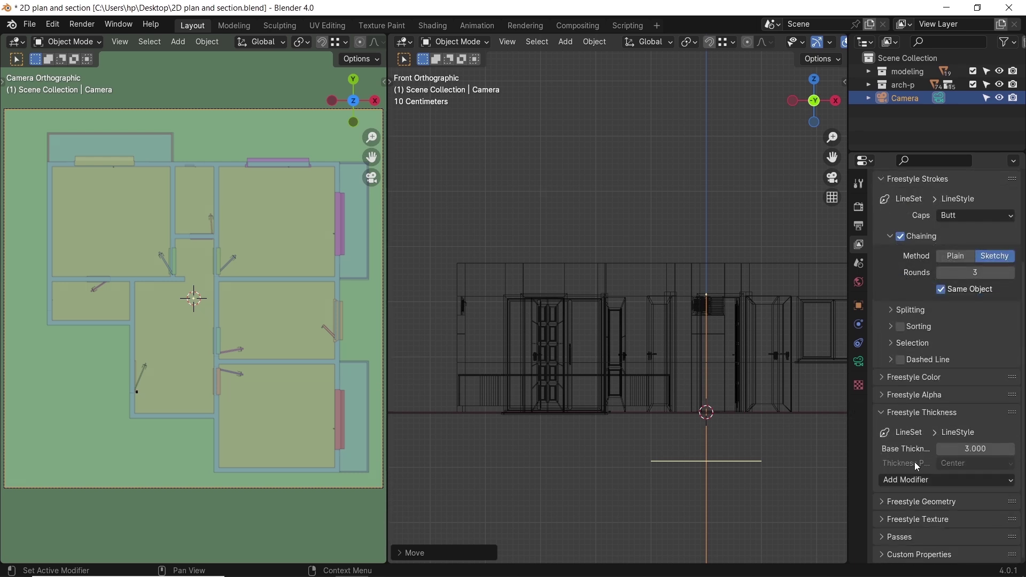
left_click(978, 449)
type("2")
key("Return")
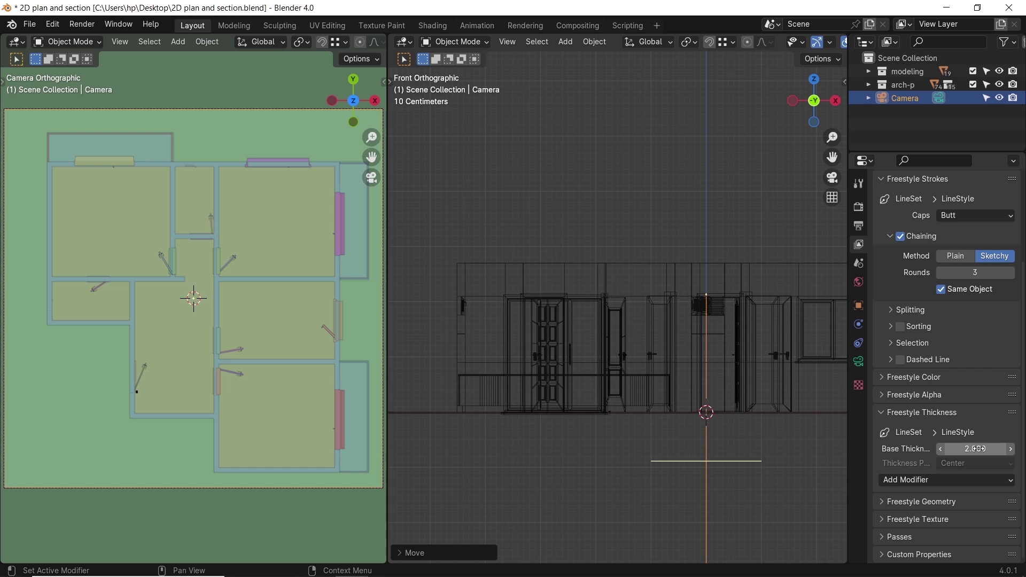
Step: Add a Crease Angle thickness modifier with maximum 3, then browse geometry modifiers without adding one
left_click(921, 481)
left_click(950, 380)
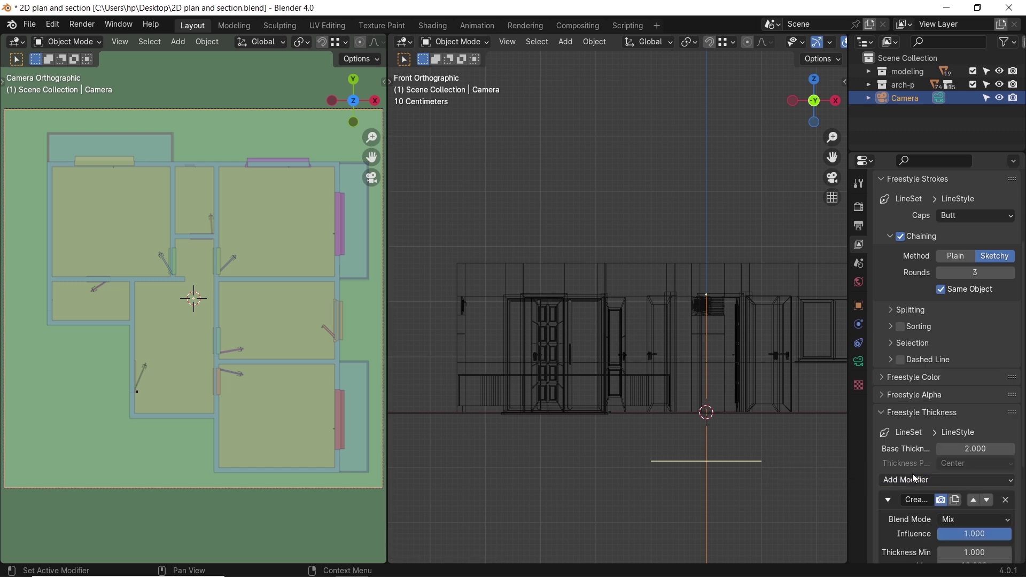
scroll(915, 479, "down", 5)
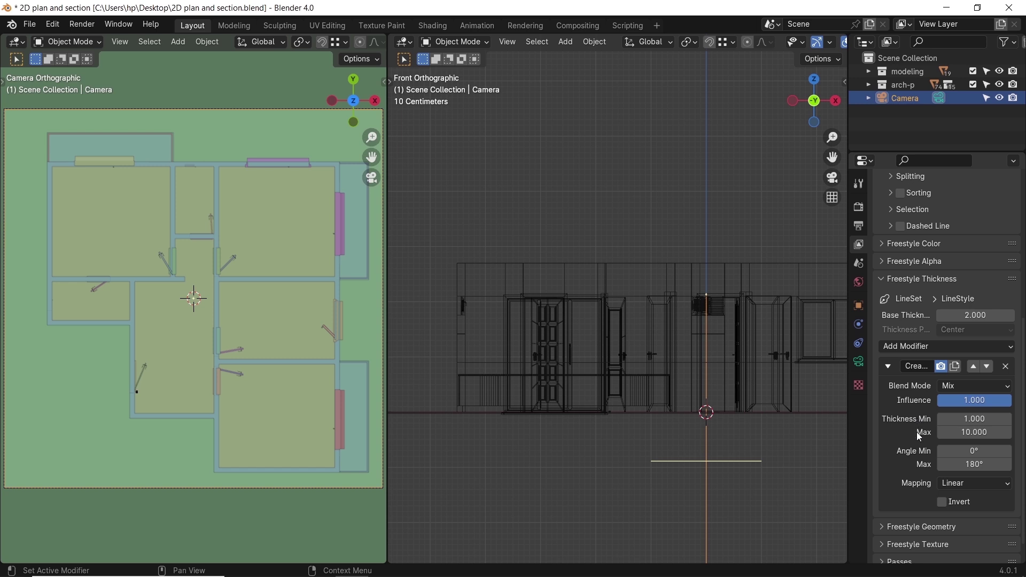
left_click(974, 430)
type("3")
key("Return")
left_click(934, 455)
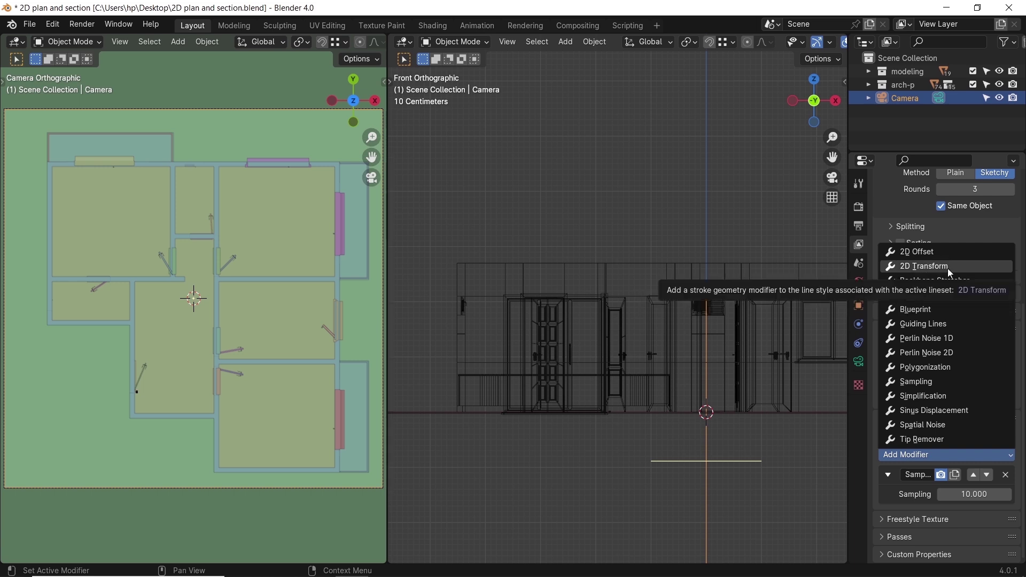
left_click(896, 470)
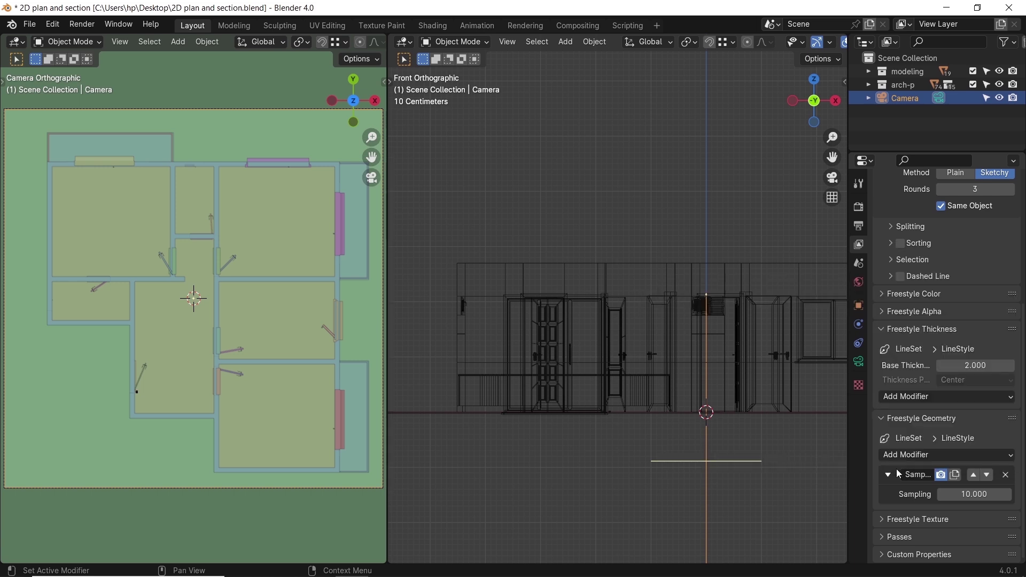
Step: Check the Freestyle line colour and thickness settings, then render a preview image from the camera
left_click(899, 331)
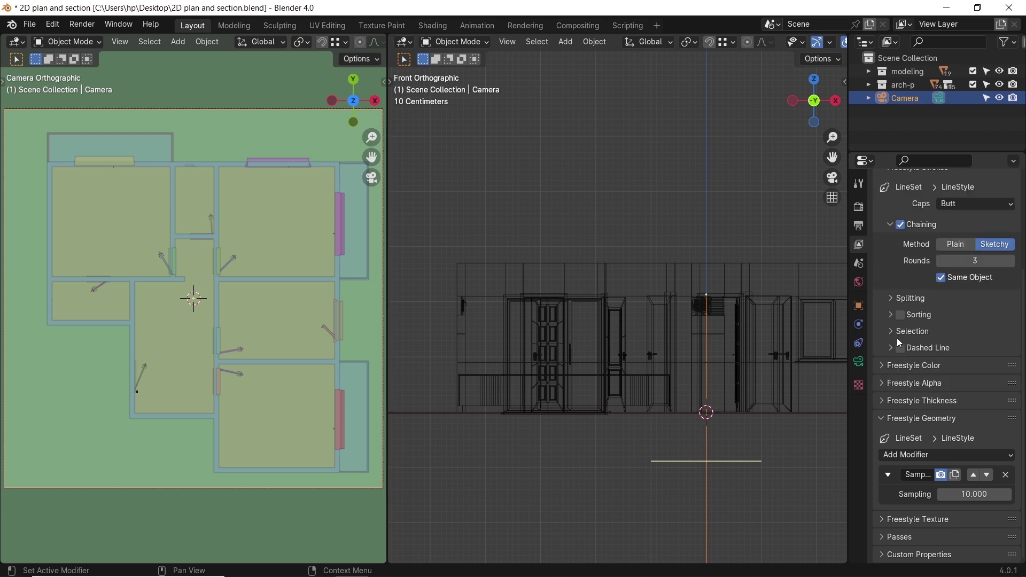
left_click(900, 419)
left_click(936, 449)
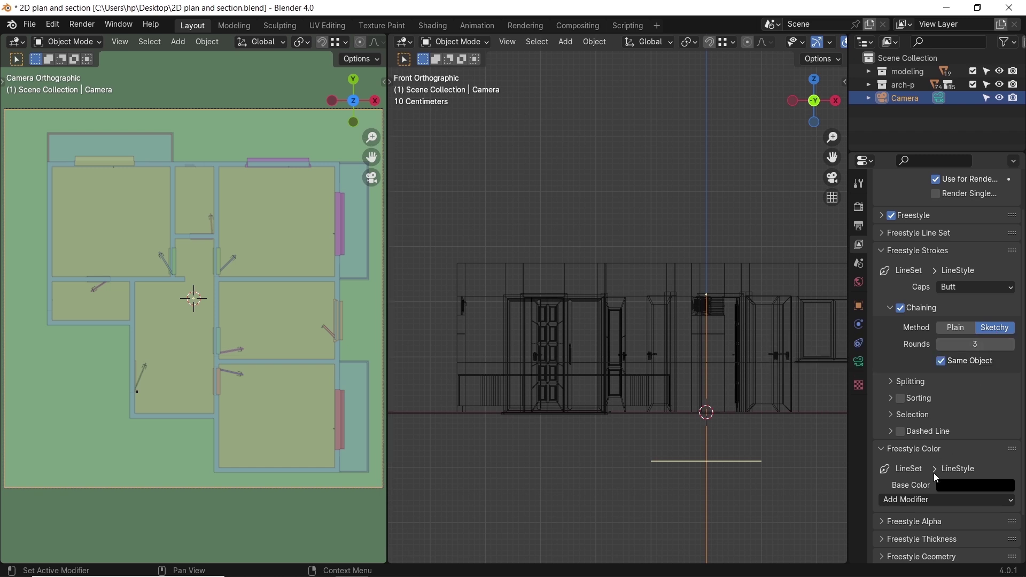
left_click(909, 540)
scroll(929, 491, "down", 5)
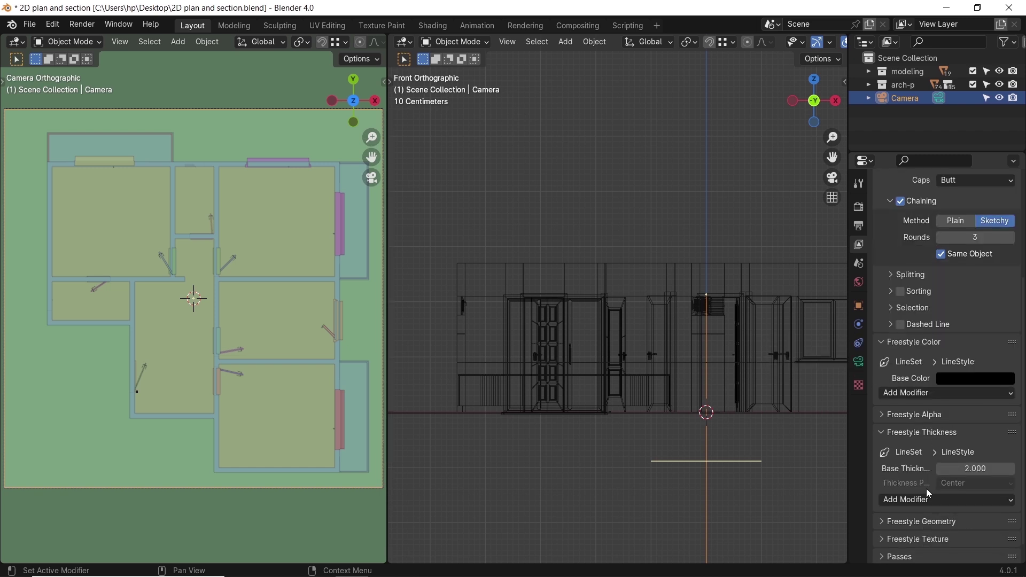
left_click(82, 24)
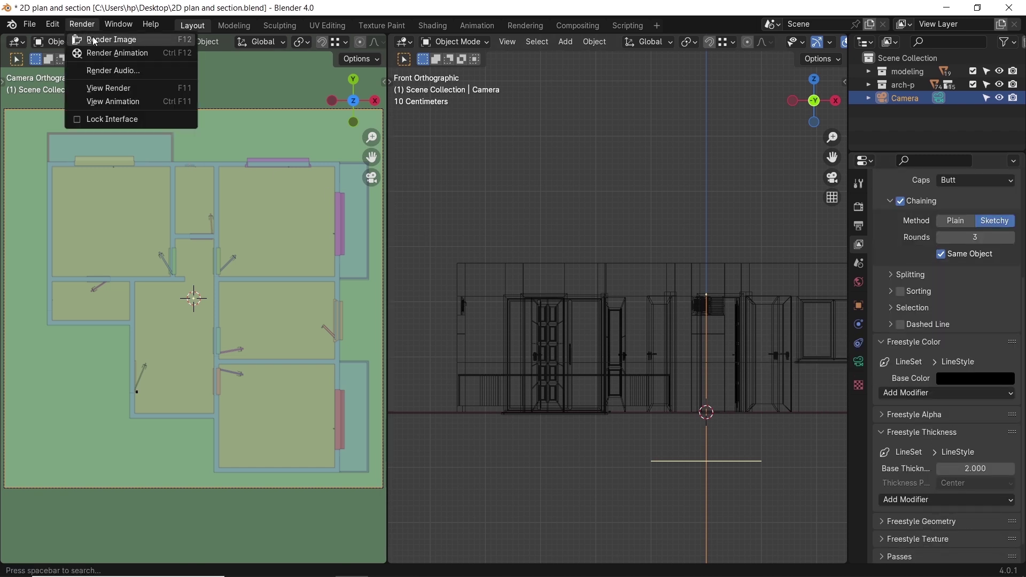
left_click(95, 40)
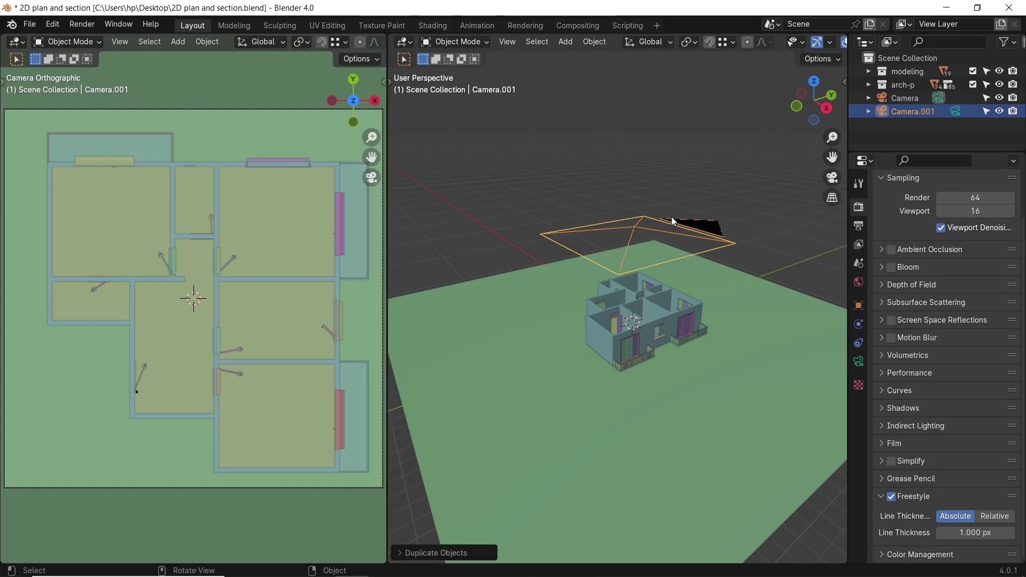
Step: Duplicate the camera in place and rotate the copy 90° about X to face the front
key("Return")
key("r")
key("x")
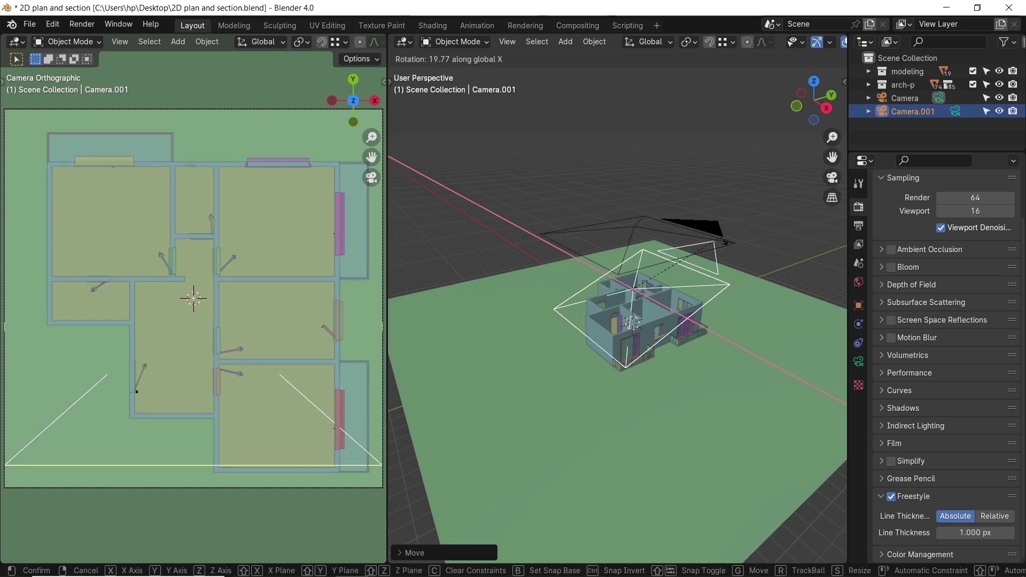
type("90")
key("Return")
Step: Lower the copied camera along Z and render the front elevation from it
middle_click_drag(722, 315, 653, 326)
scroll(653, 327, "down", 2)
key("g")
key("z")
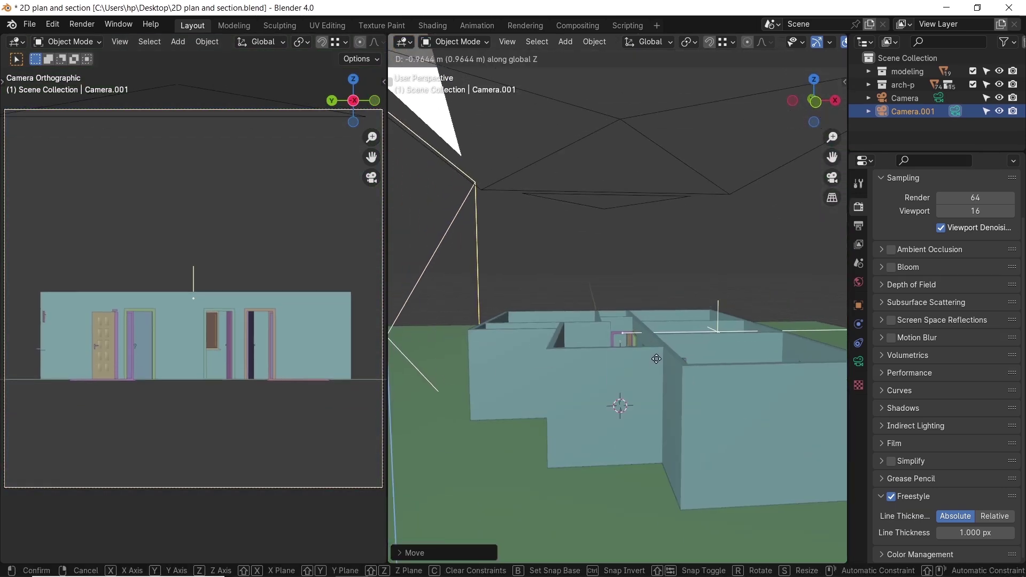
left_click(656, 359)
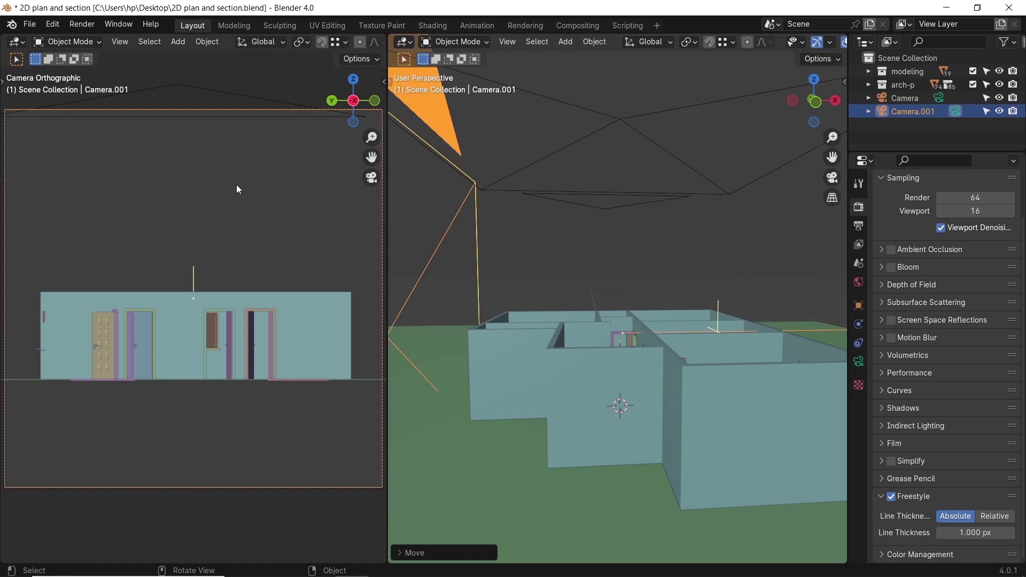
left_click(83, 24)
left_click(90, 39)
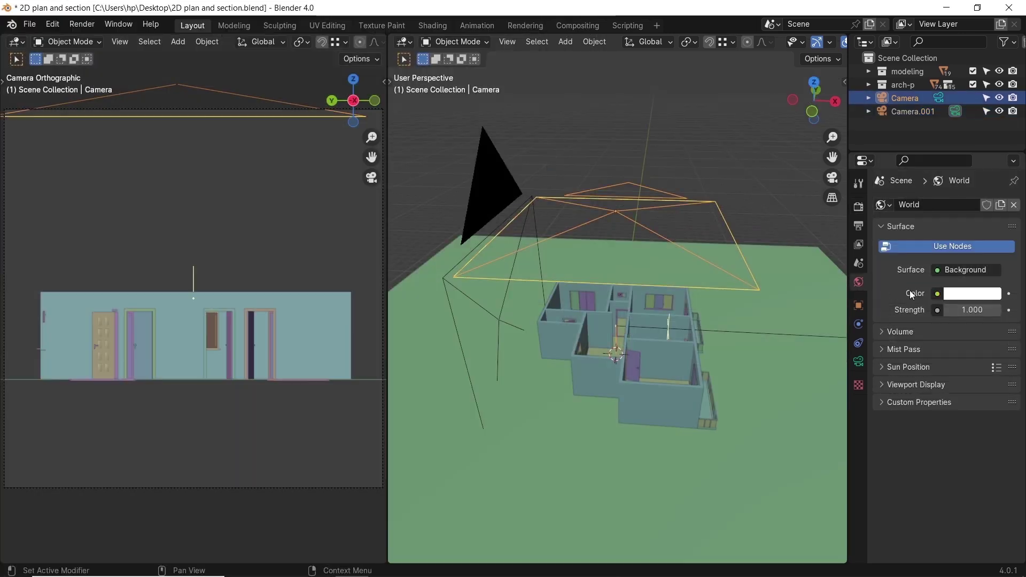
Step: Set the world background colour to blue and render the elevation against it
left_click(964, 297)
left_click(960, 140)
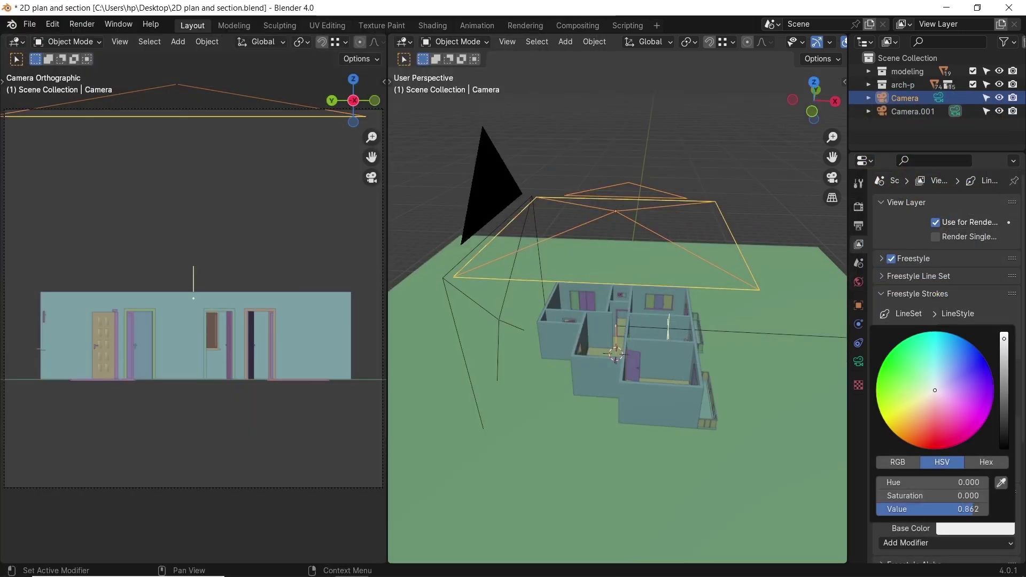
left_click(81, 24)
left_click(93, 36)
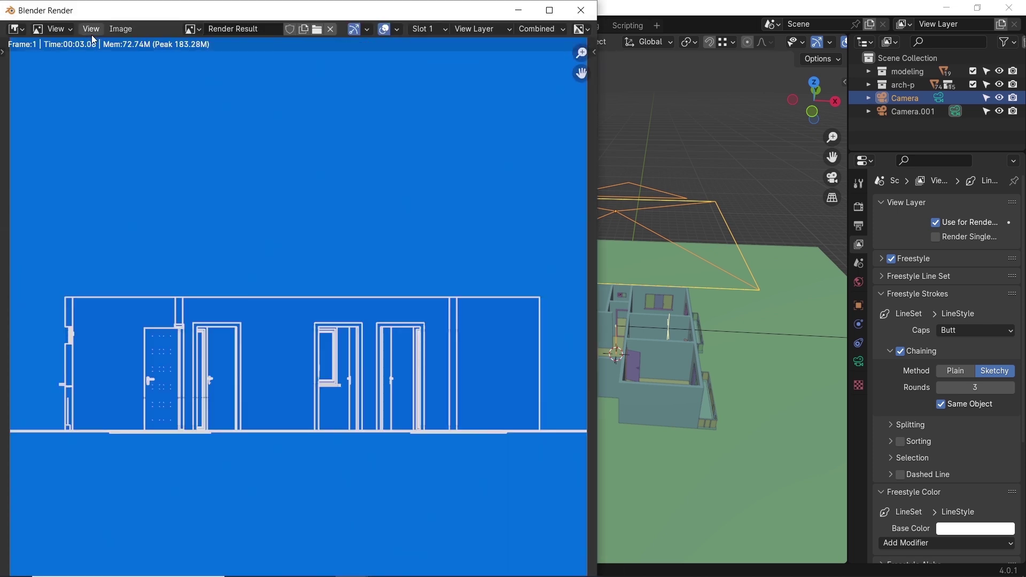